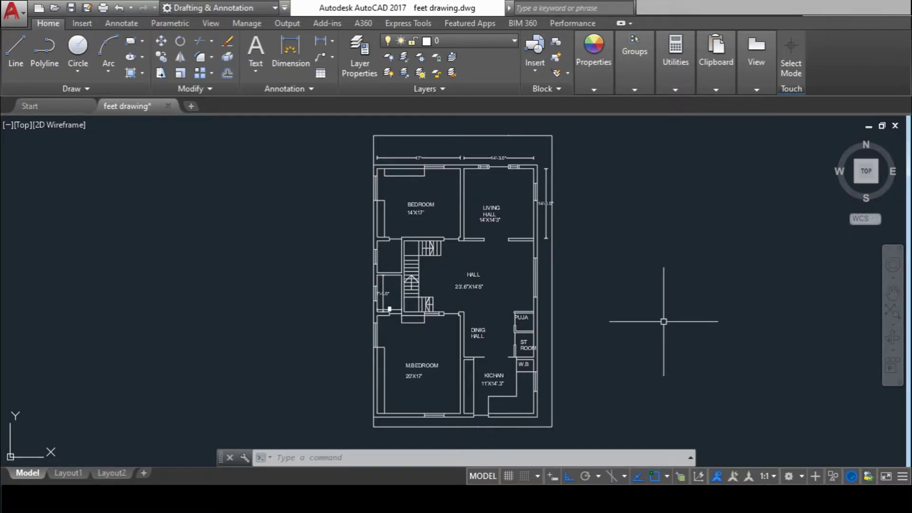
- Create a new blank drawing, Drawing6, and turn off its background grid
scroll(501, 218, "up", 3)
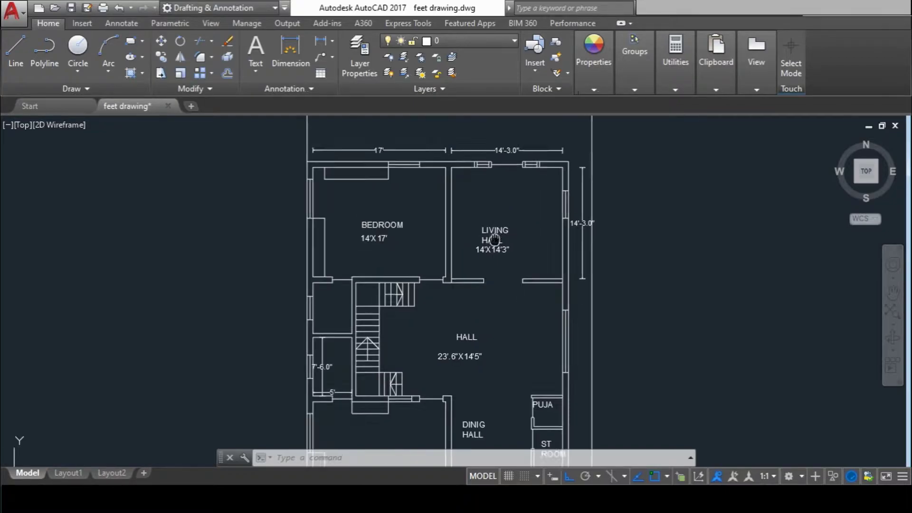
scroll(513, 295, "up", 2)
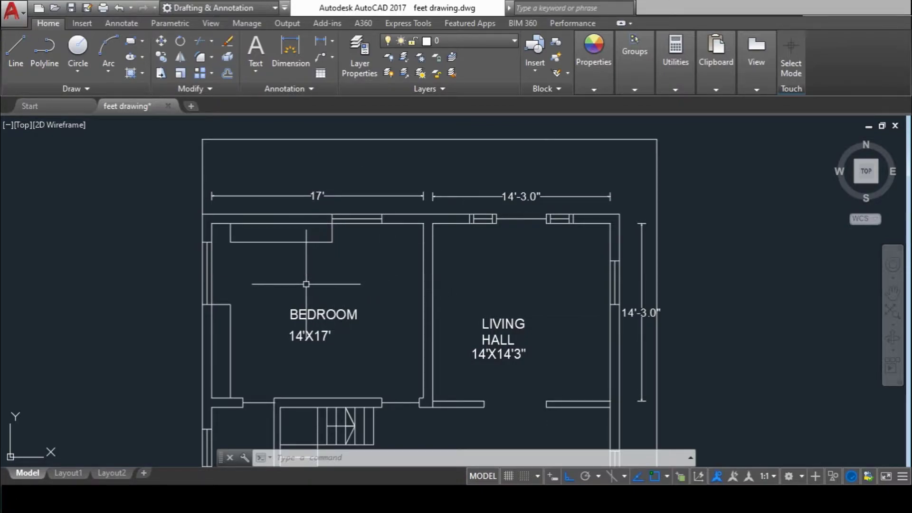
left_click(192, 107)
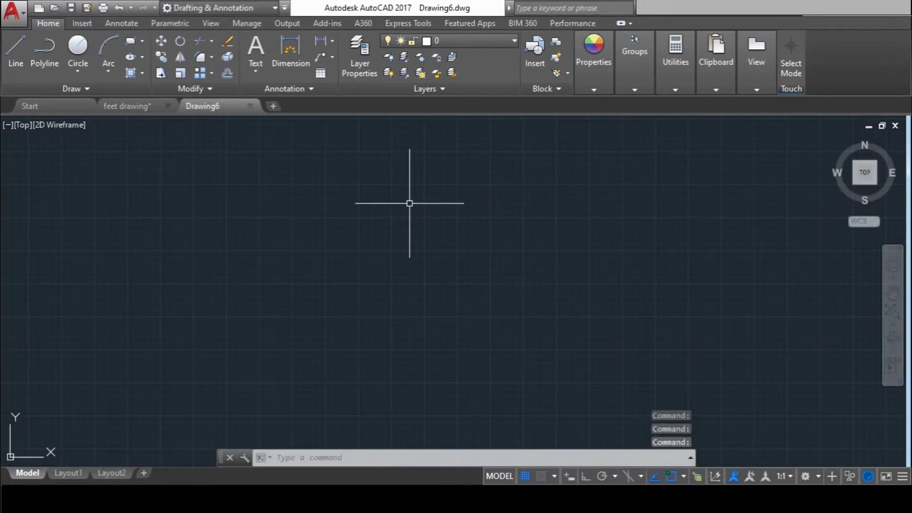
left_click(525, 476)
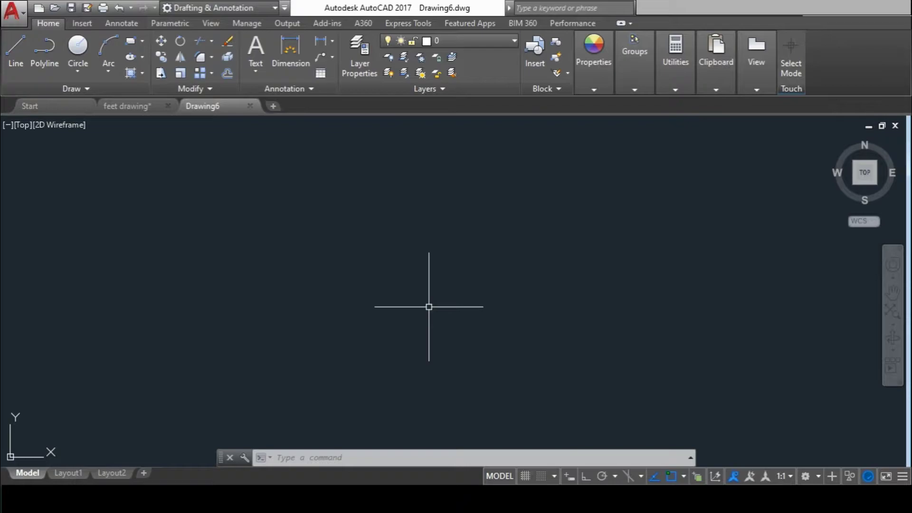
- Set Drawing6's units to Decimal length, 0.00 precision and Meters insertion scale
type("un")
key("Return")
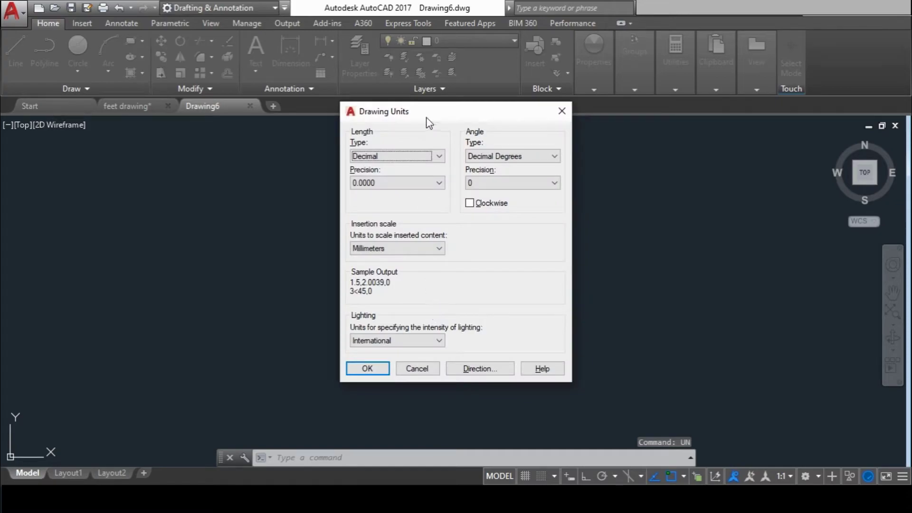
left_click(405, 158)
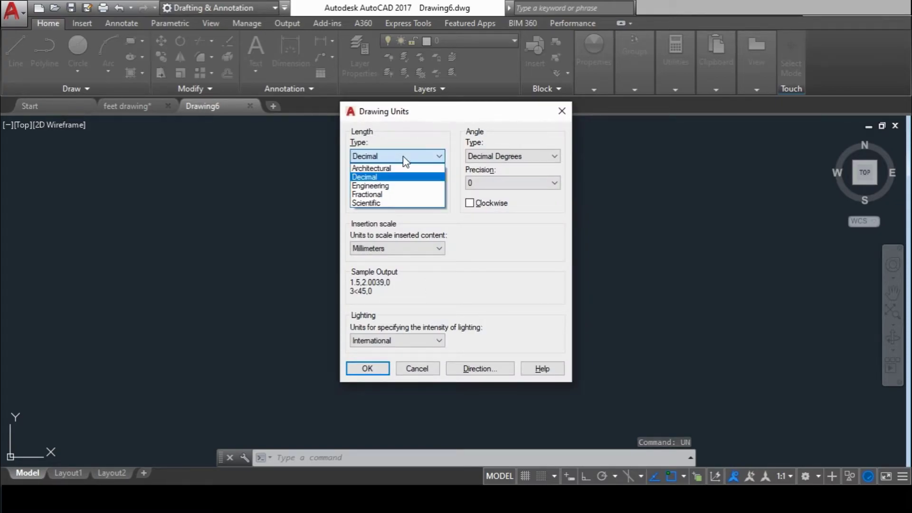
left_click(398, 181)
left_click(375, 182)
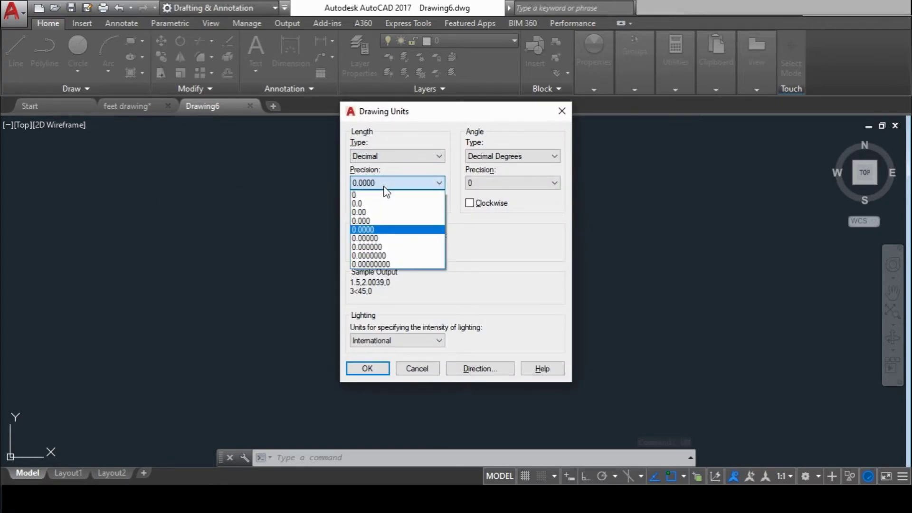
left_click(386, 214)
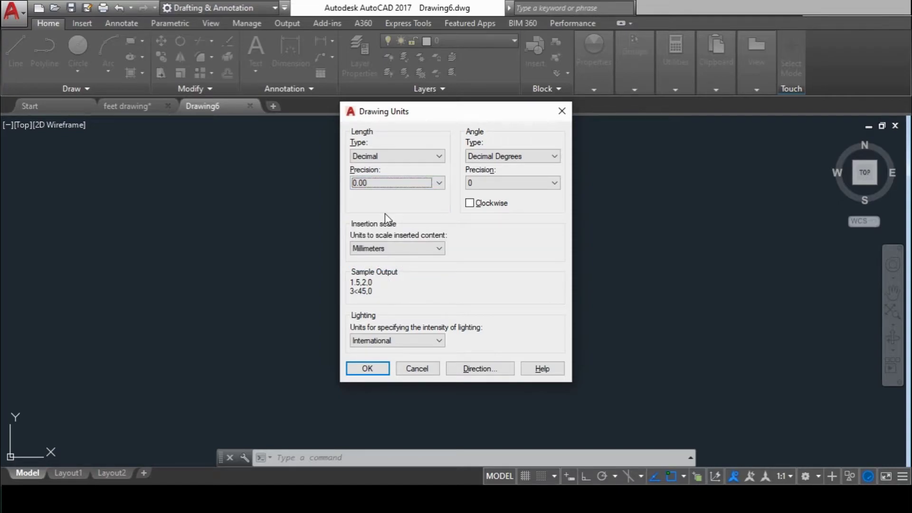
left_click(404, 248)
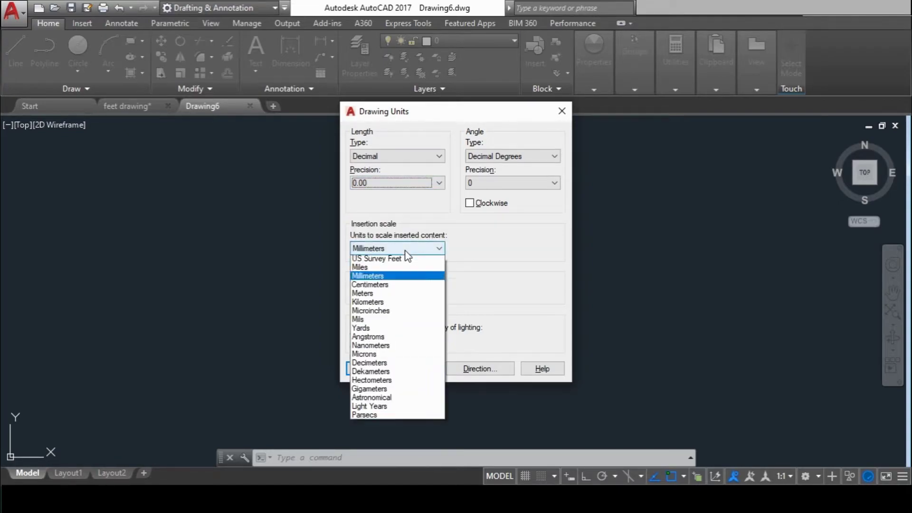
left_click(393, 321)
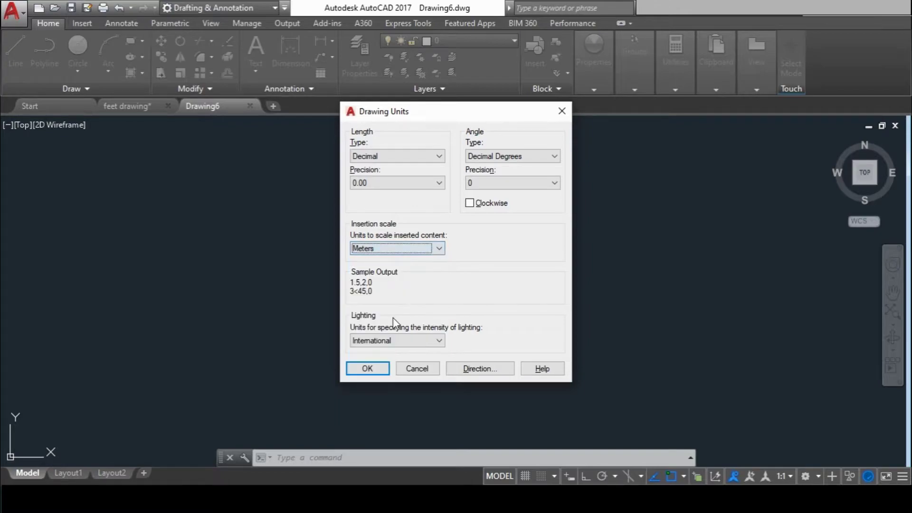
left_click(376, 371)
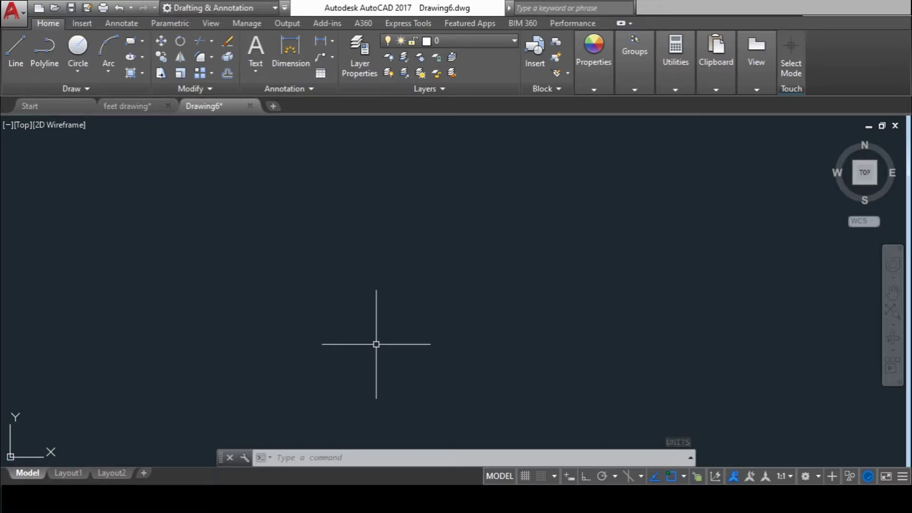
- Create a new dimension style named 'meter' based on Standard and continue to its settings
type("d")
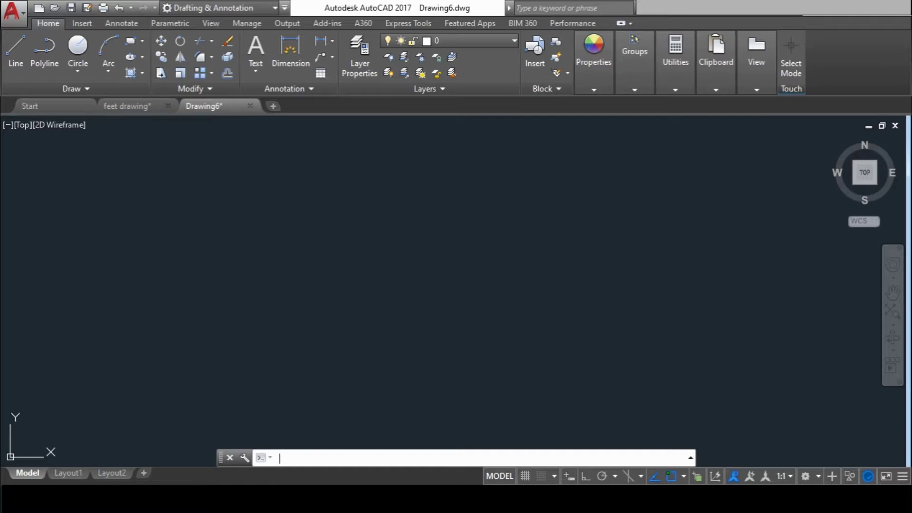
key("Return")
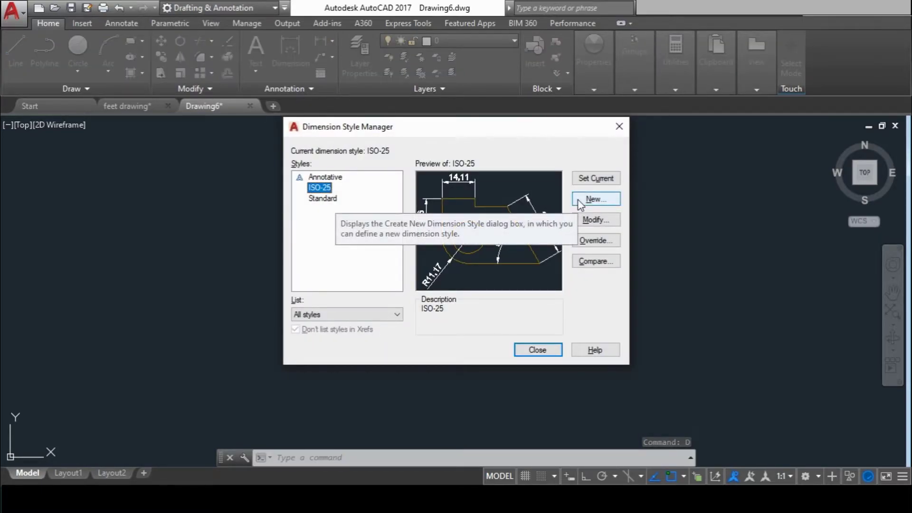
left_click(578, 201)
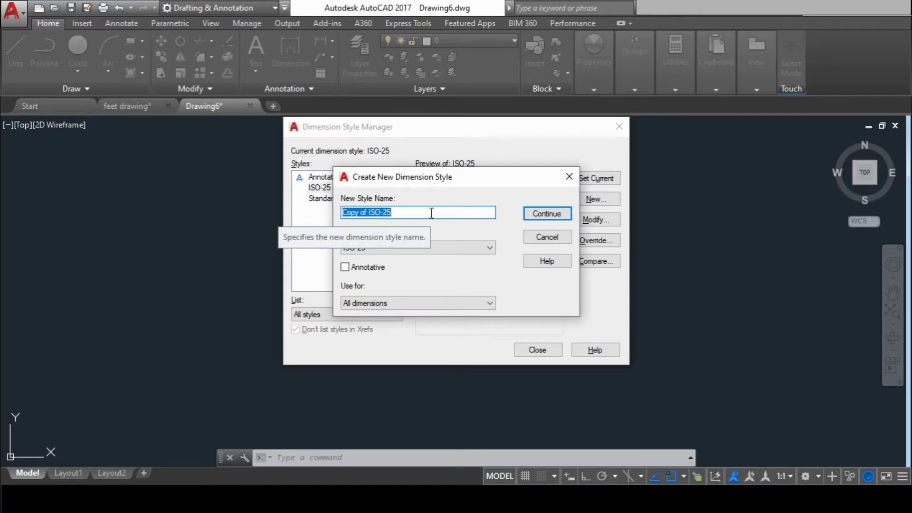
type("meter")
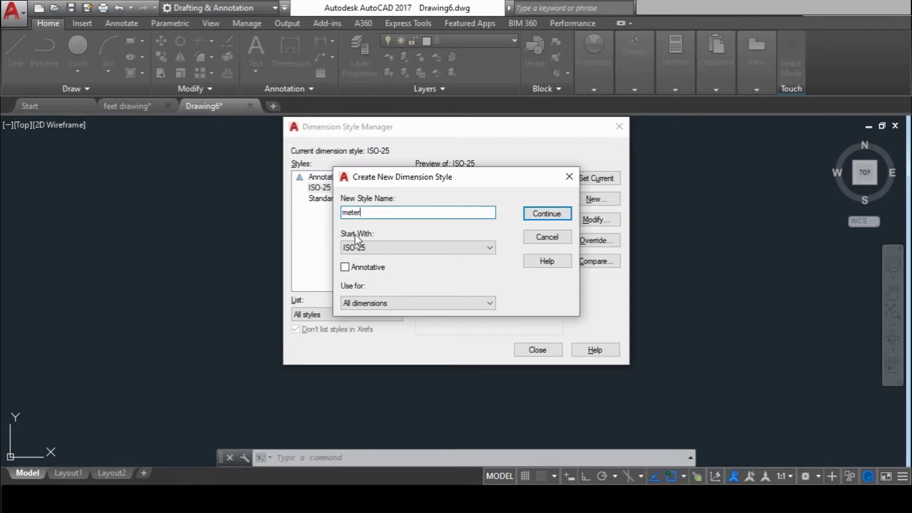
left_click(404, 246)
left_click(402, 276)
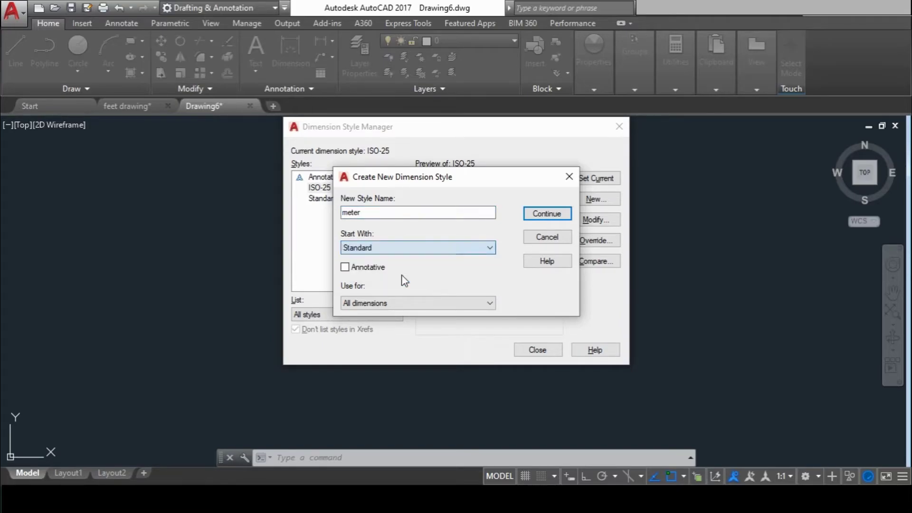
left_click(546, 213)
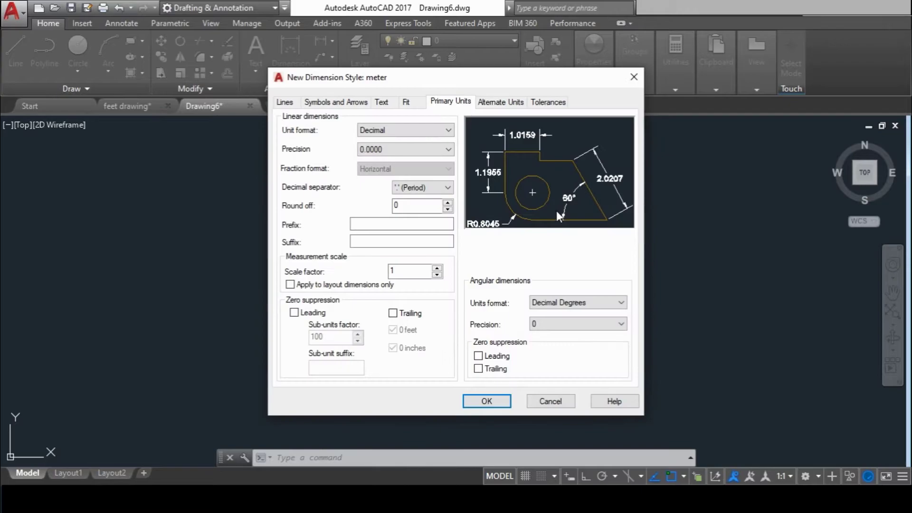
- Give the meter style text over the dimension line with leader and Decimal 0.00 precision, then make it current
left_click(354, 107)
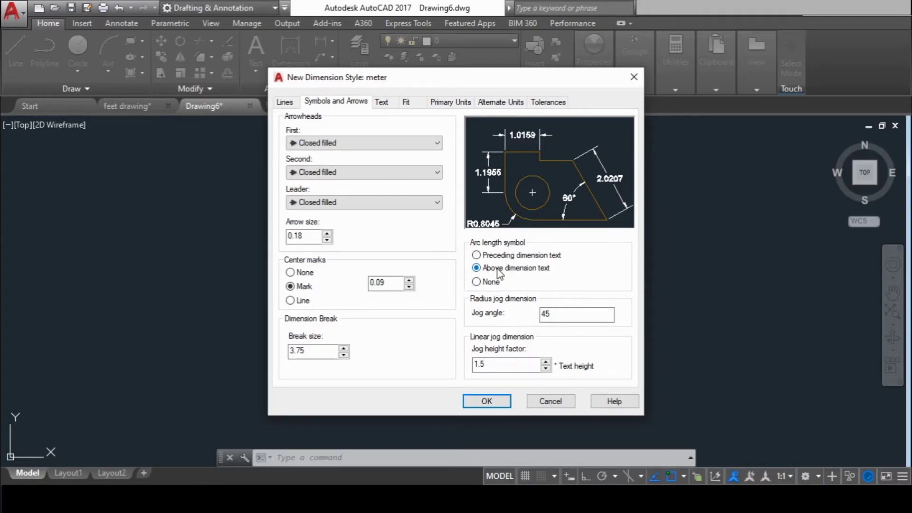
left_click(424, 109)
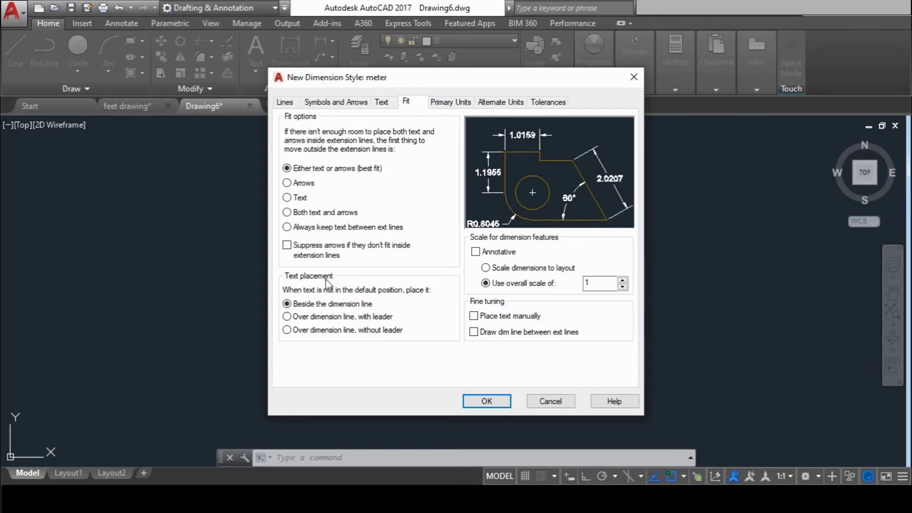
left_click(319, 321)
left_click(446, 102)
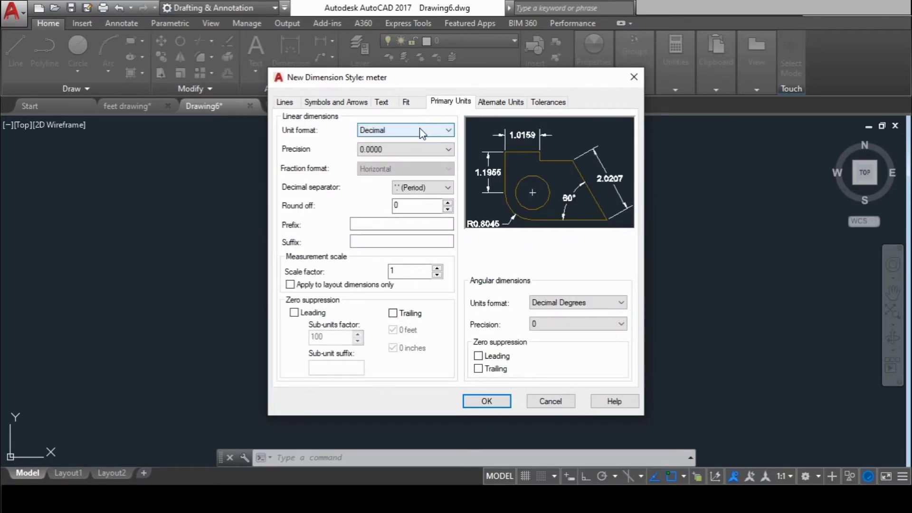
left_click(422, 134)
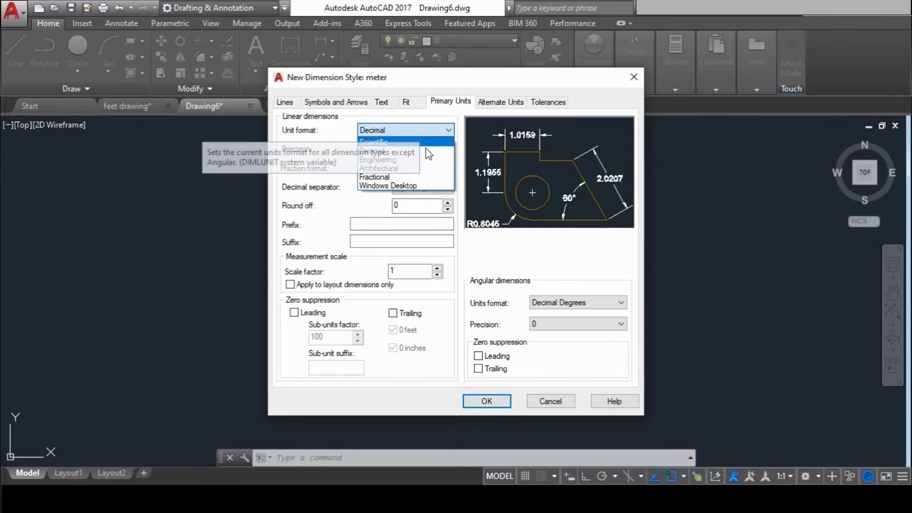
left_click(418, 150)
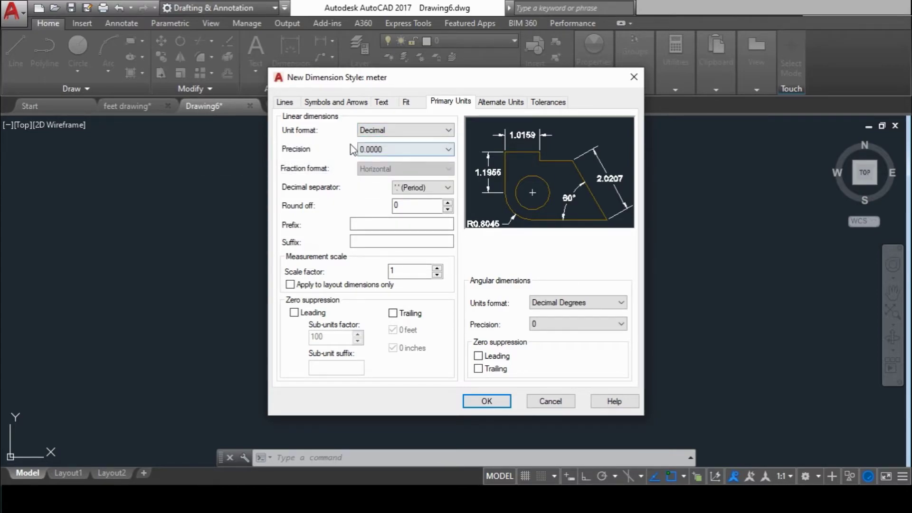
left_click(384, 151)
left_click(389, 176)
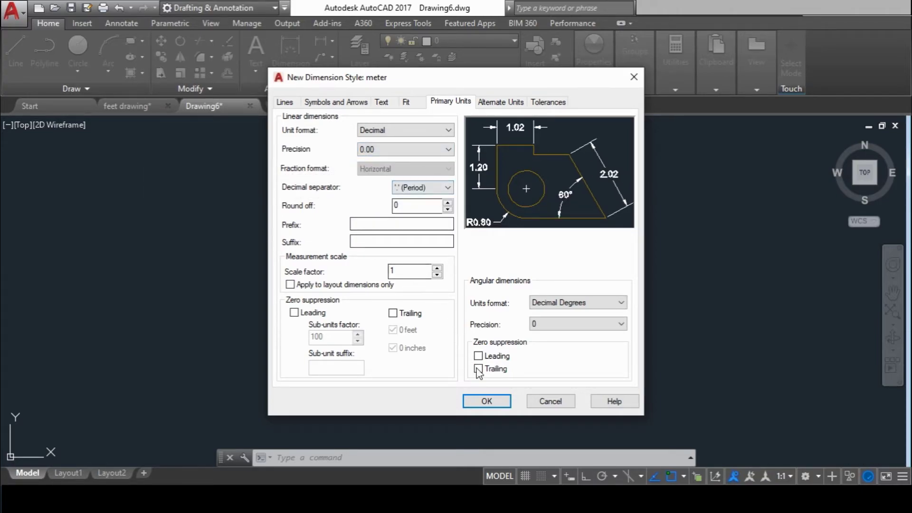
left_click(487, 401)
left_click(595, 178)
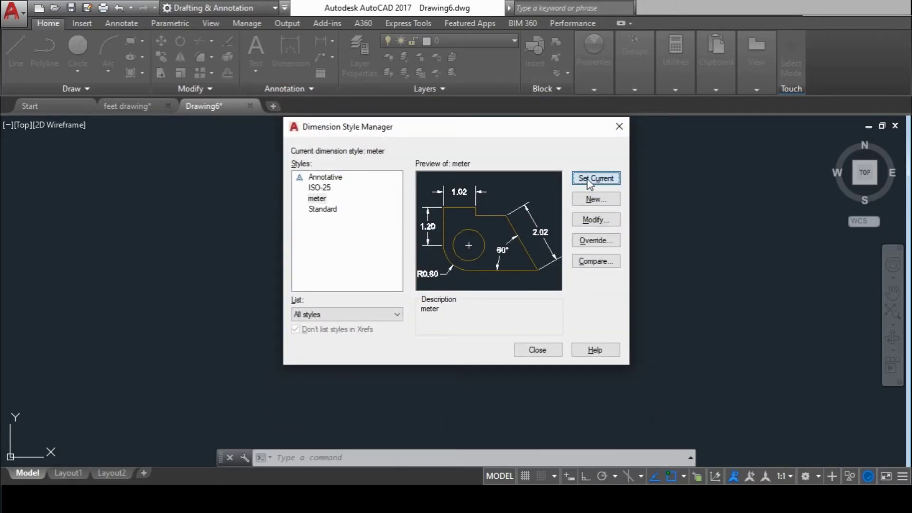
- Close the Dimension Style Manager, check the feet drawing, and return to Drawing6's command line
left_click(538, 350)
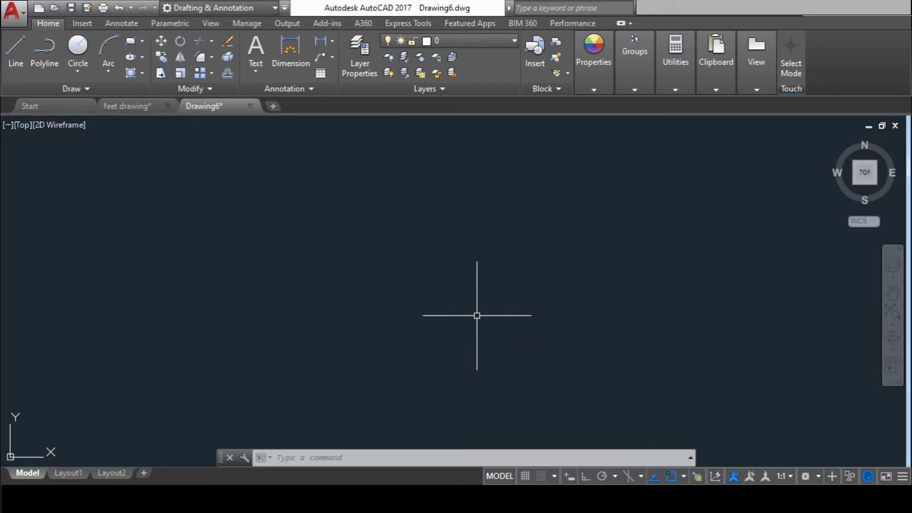
left_click(132, 112)
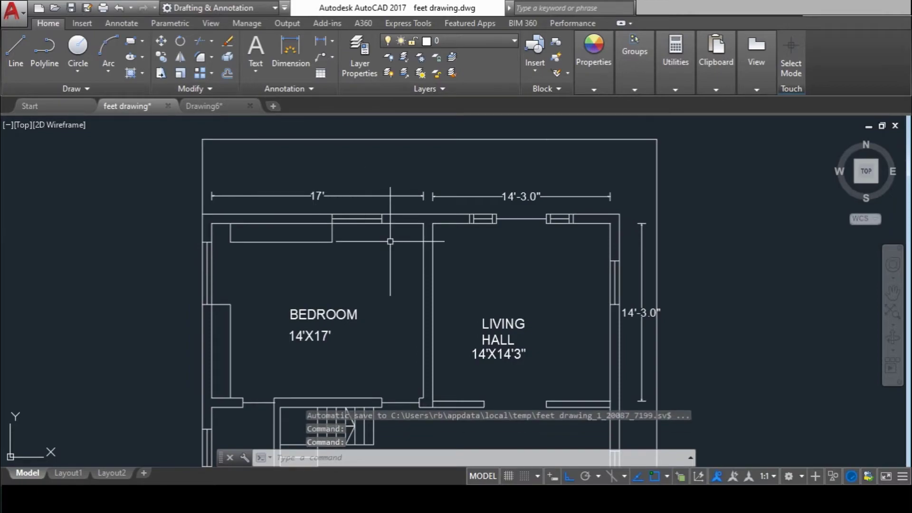
left_click(213, 110)
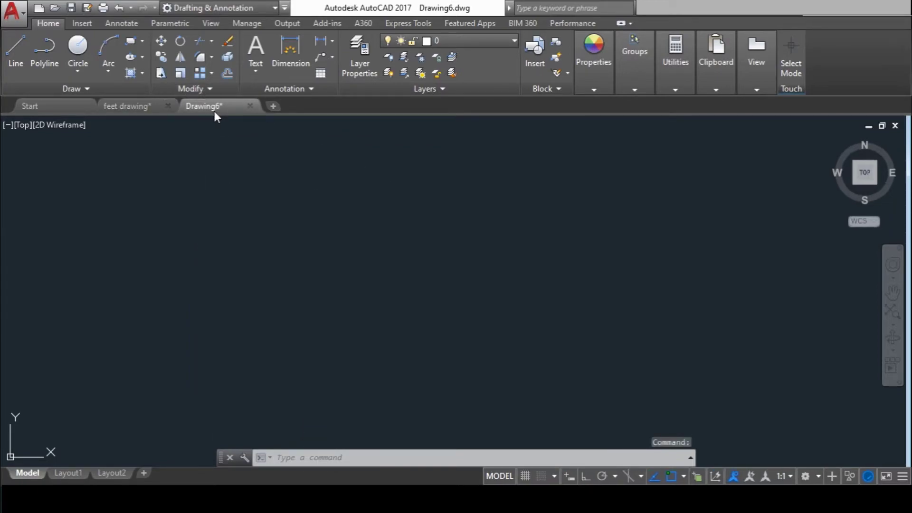
left_click(360, 458)
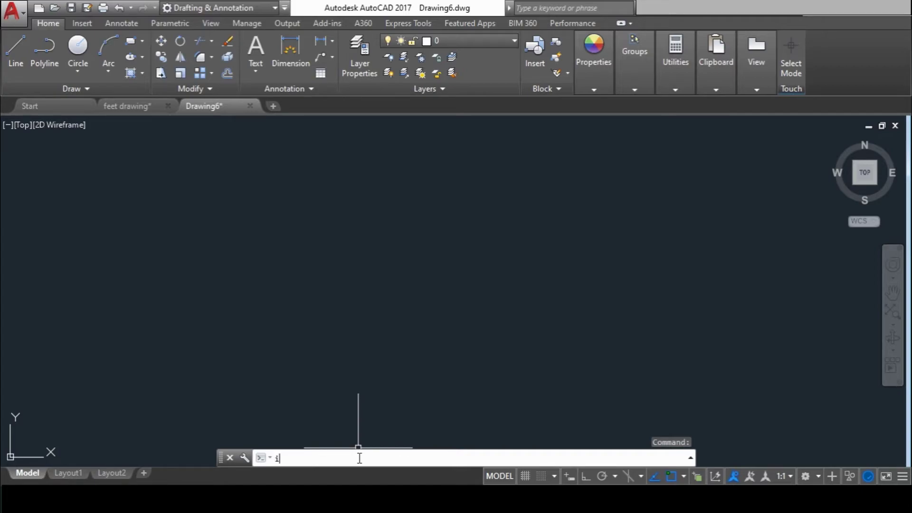
- Set up inserting the 'feet drawing' file as an exploded block at scale 1.00
type("i")
key("Return")
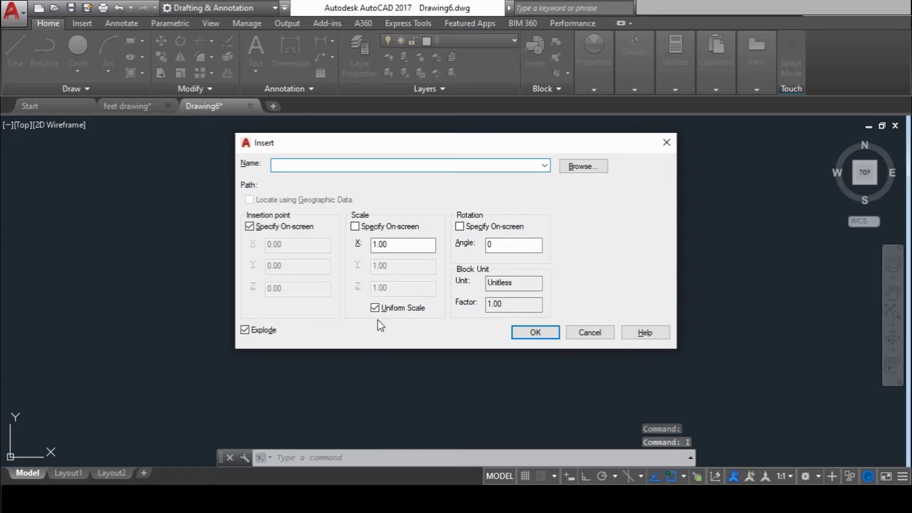
left_click(578, 171)
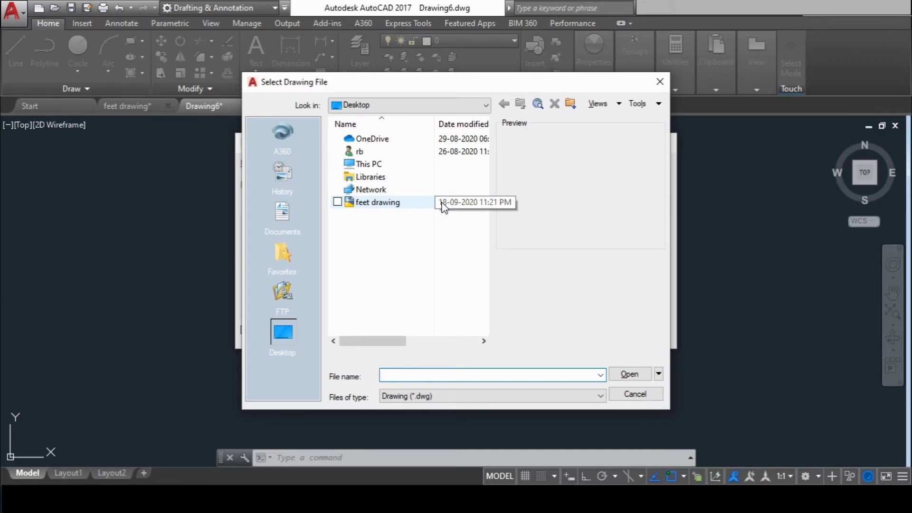
left_click(444, 205)
left_click(625, 375)
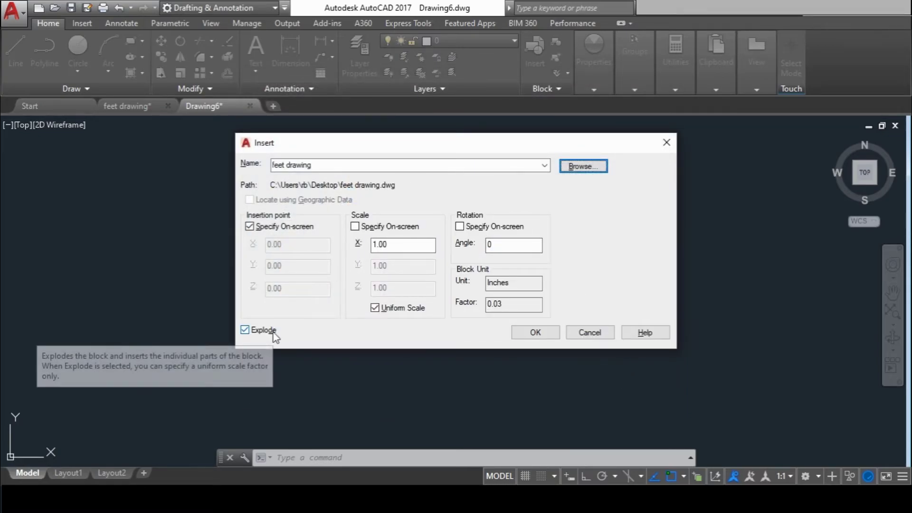
left_click(248, 335)
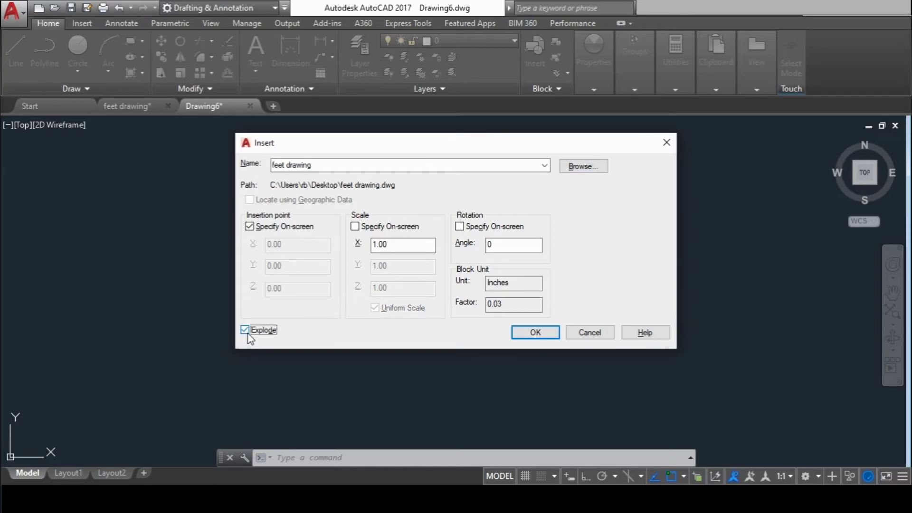
left_click(547, 334)
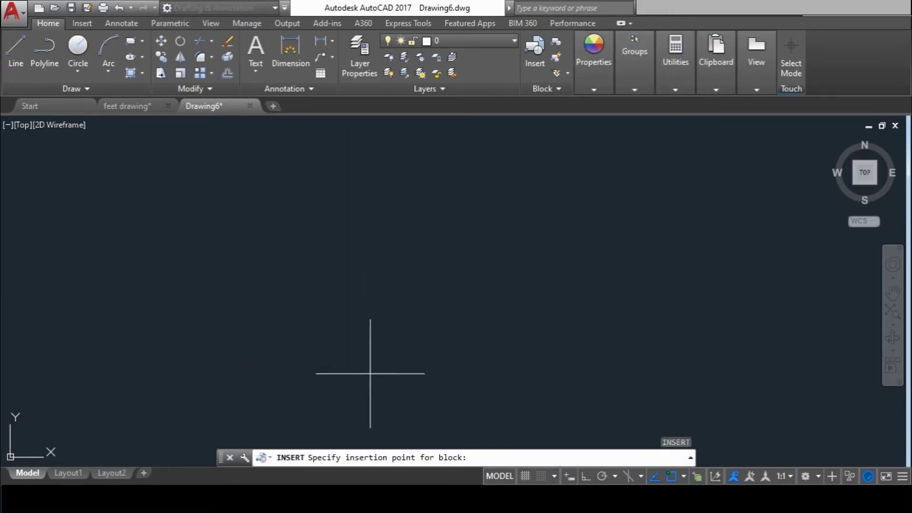
- Place the feet floor plan in Drawing6 and frame it in the view
left_click(387, 350)
scroll(388, 350, "up", 5)
mouse_move(397, 351)
middle_mouse_down()
mouse_move(401, 360)
mouse_move(441, 361)
mouse_move(386, 332)
mouse_move(397, 352)
mouse_move(365, 370)
mouse_move(326, 366)
middle_mouse_up()
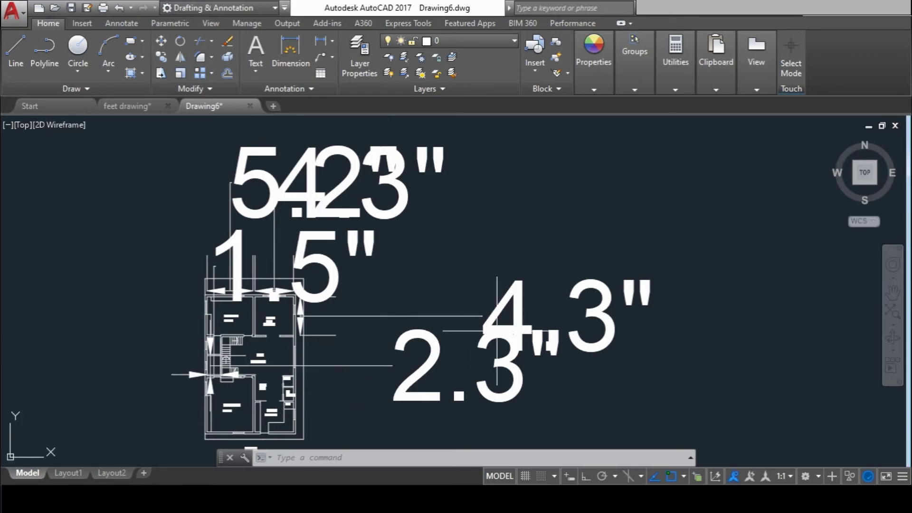
middle_click_drag(500, 331, 359, 336)
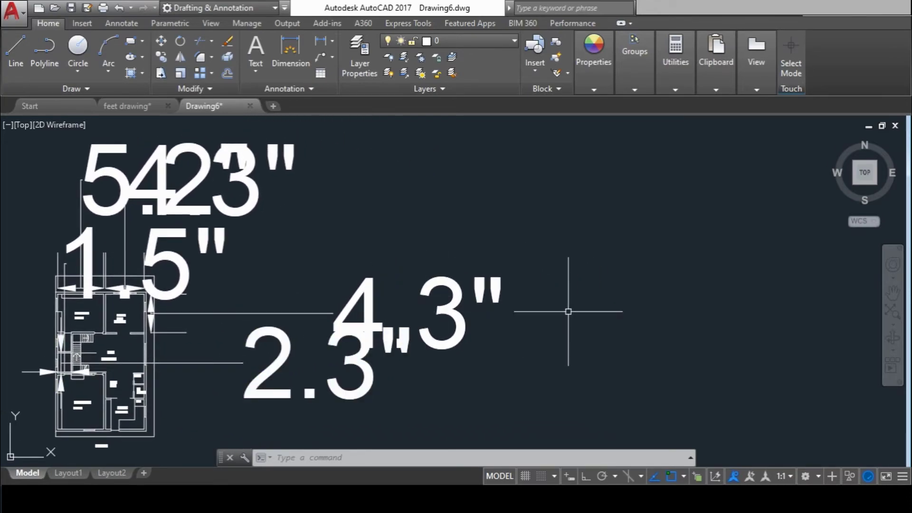
- Draw a horizontal 9.79 dimension with Ortho on in empty space beside the plan
left_click(298, 67)
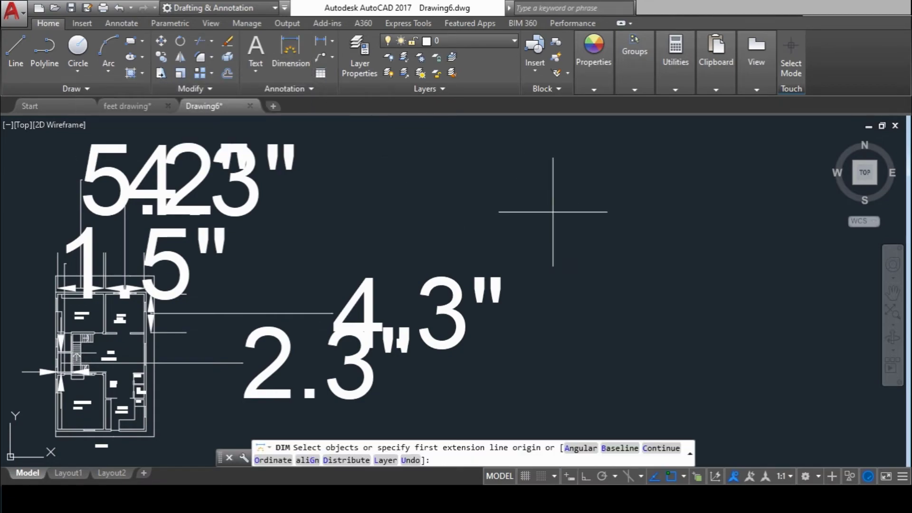
left_click(587, 216)
key("F8")
left_click(673, 221)
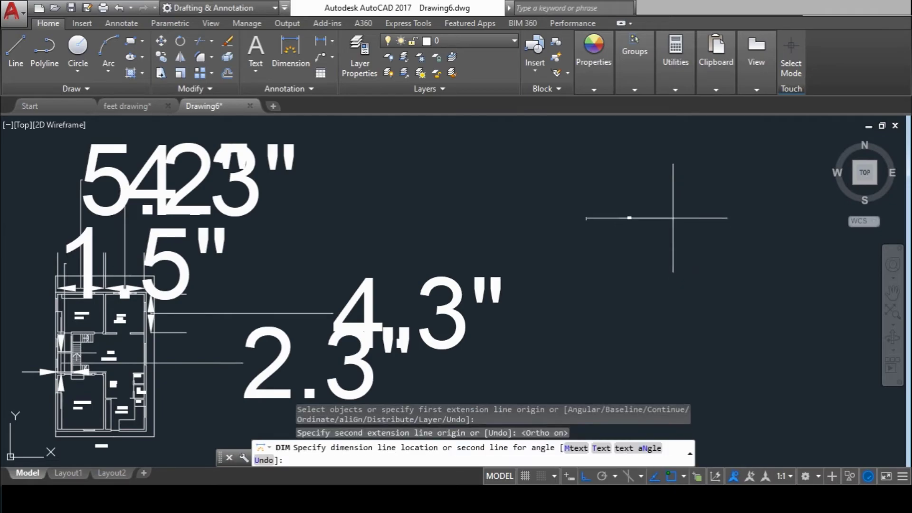
left_click(630, 223)
scroll(639, 213, "up", 10)
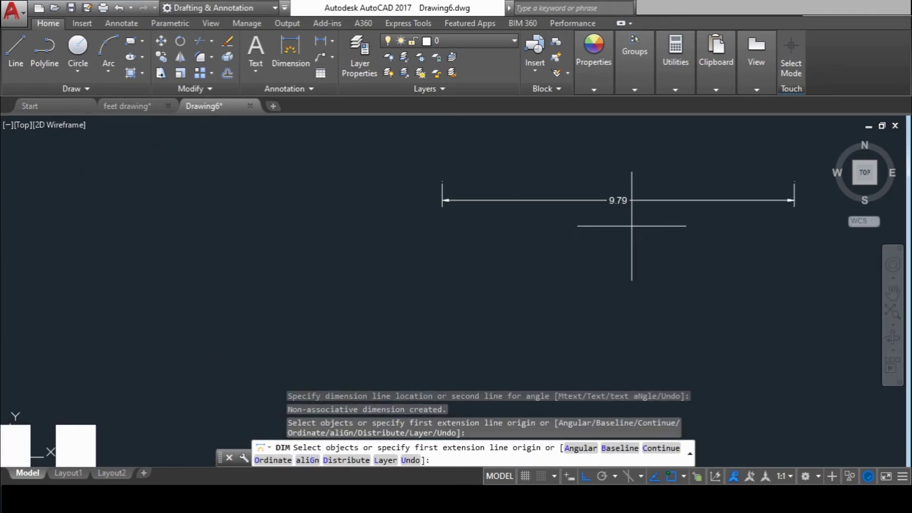
middle_click_drag(635, 209, 560, 265)
key("Escape")
scroll(591, 248, "up", 2)
scroll(560, 265, "down", 3)
scroll(563, 279, "down", 5)
scroll(567, 259, "up", 3)
- Using MATCHPROP with the 9.79 dimension as source, restyle the 4.3" and 2.3" dimensions
type("mat")
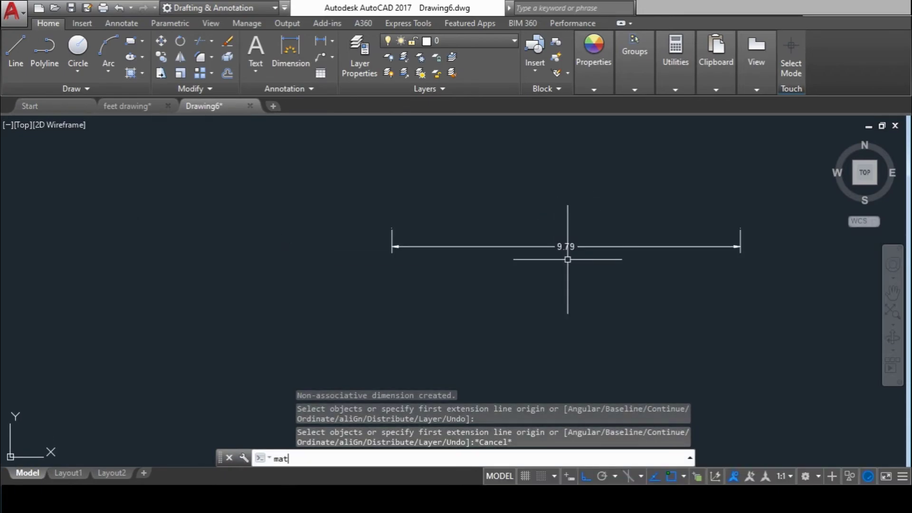
key("Return")
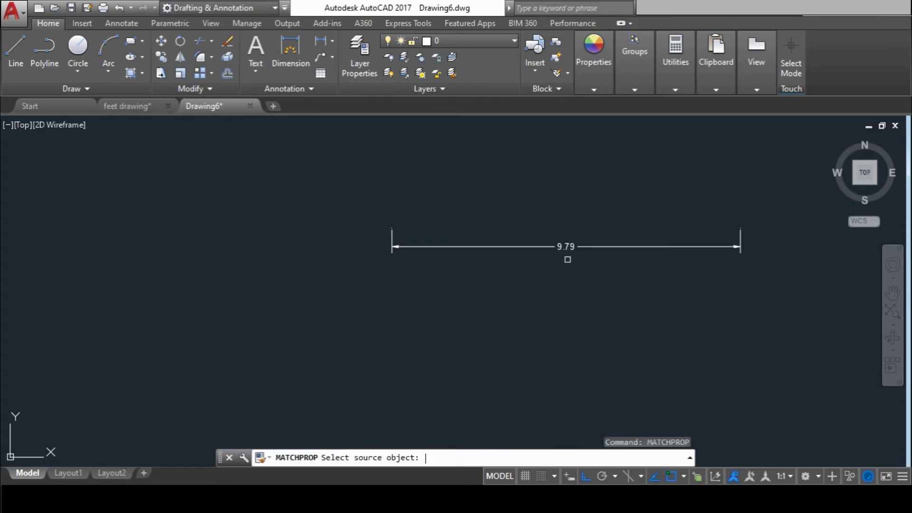
left_click(573, 250)
scroll(574, 242, "down", 5)
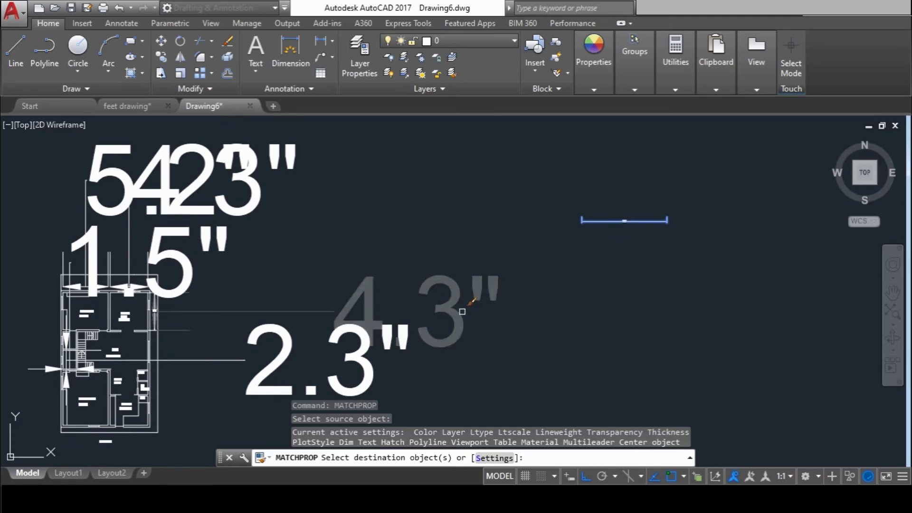
left_click(462, 309)
left_click(366, 349)
- Restyle the remaining plan dimensions, including 5.2" and 1.5", to match, then view the living hall
left_click(265, 184)
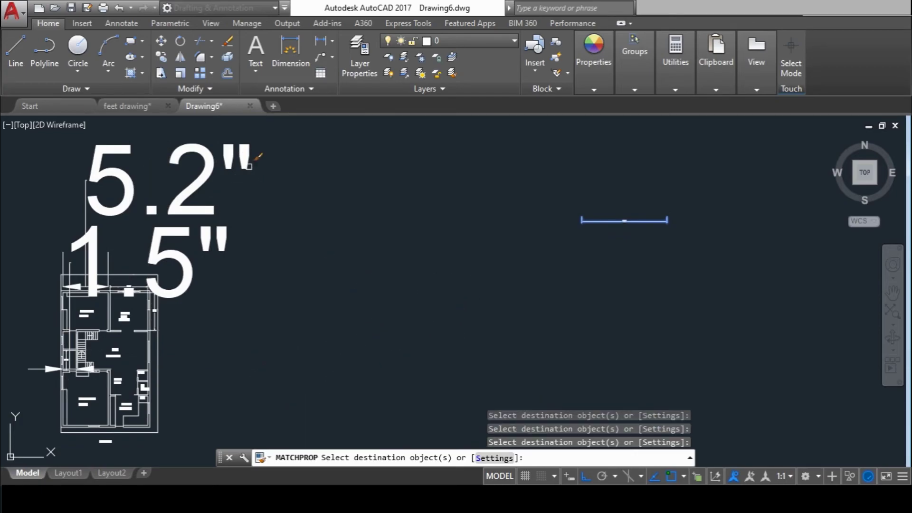
left_click(188, 207)
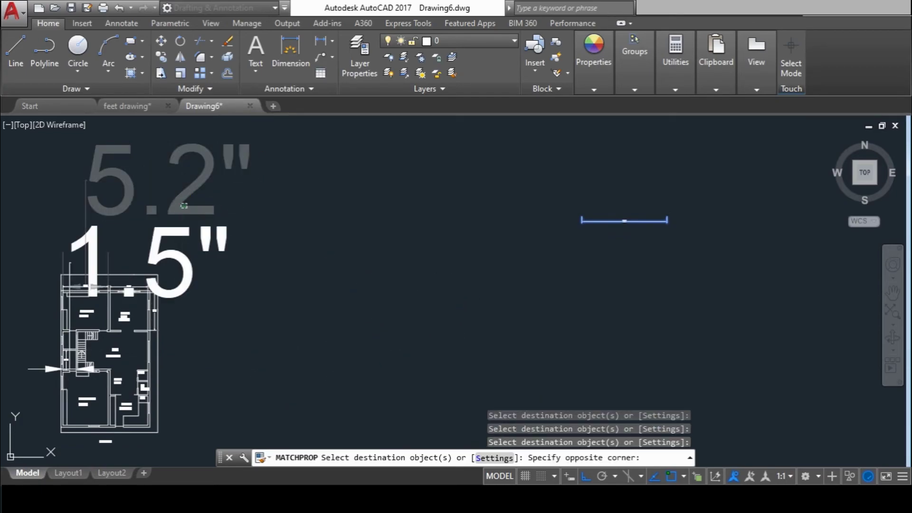
left_click(181, 240)
left_click(174, 246)
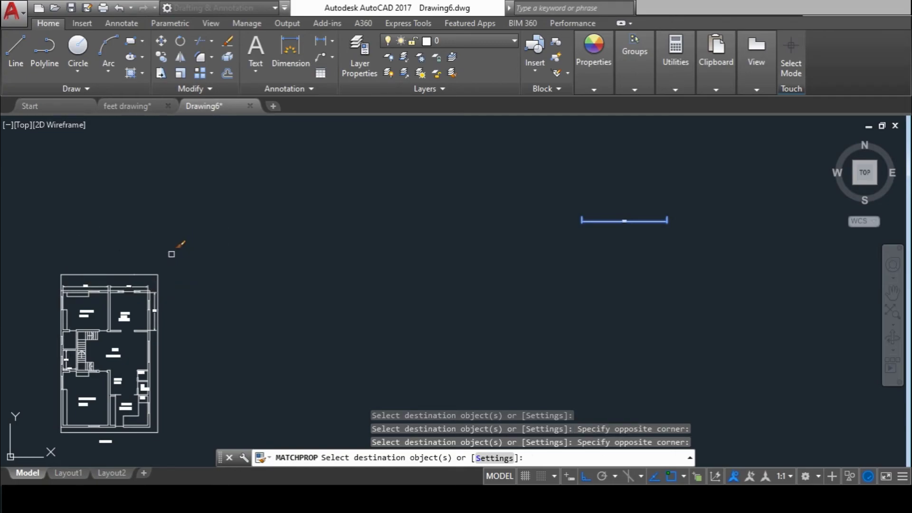
scroll(332, 270, "down", 2)
key("Return")
scroll(218, 285, "up", 6)
middle_click_drag(218, 285, 590, 244)
scroll(449, 261, "up", 2)
scroll(485, 275, "up", 2)
mouse_move(485, 276)
middle_mouse_down()
mouse_move(580, 315)
mouse_move(693, 280)
mouse_move(726, 323)
mouse_move(610, 295)
mouse_move(593, 304)
mouse_move(542, 284)
mouse_move(532, 301)
mouse_move(605, 314)
mouse_move(624, 308)
middle_mouse_up()
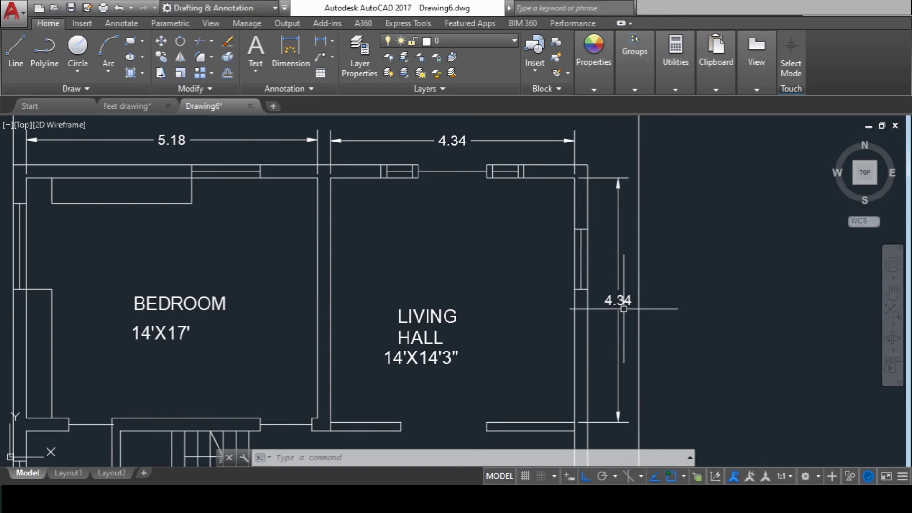
mouse_move(549, 295)
middle_mouse_down()
mouse_move(435, 340)
mouse_move(417, 270)
mouse_move(462, 269)
mouse_move(639, 356)
mouse_move(645, 374)
mouse_move(613, 305)
mouse_move(616, 292)
mouse_move(656, 282)
middle_mouse_up()
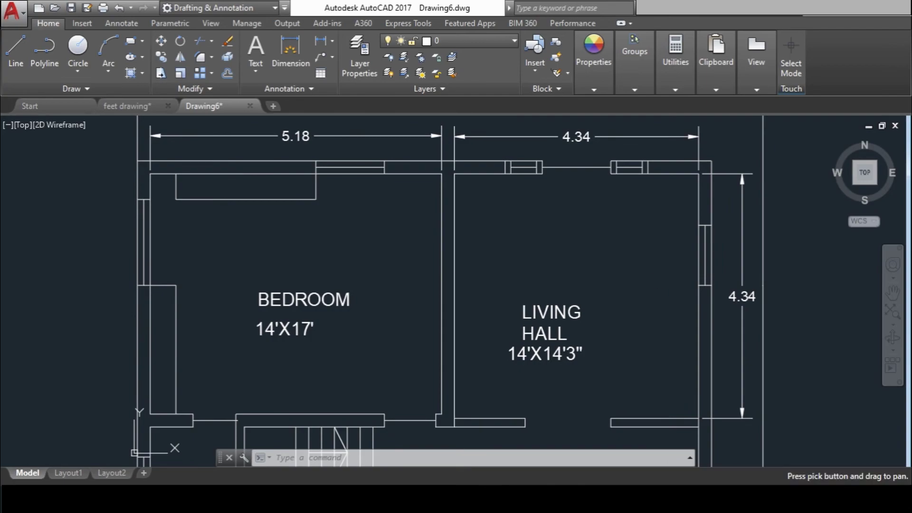
left_click(146, 105)
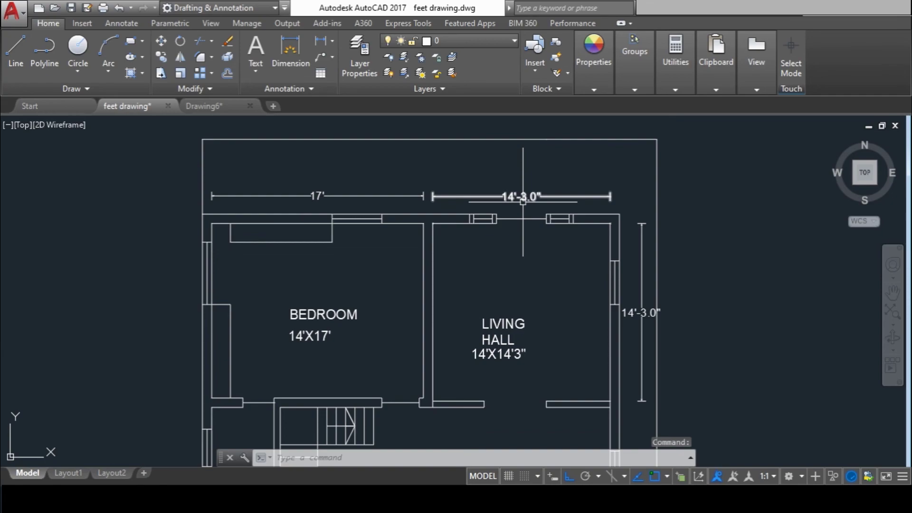
left_click(222, 112)
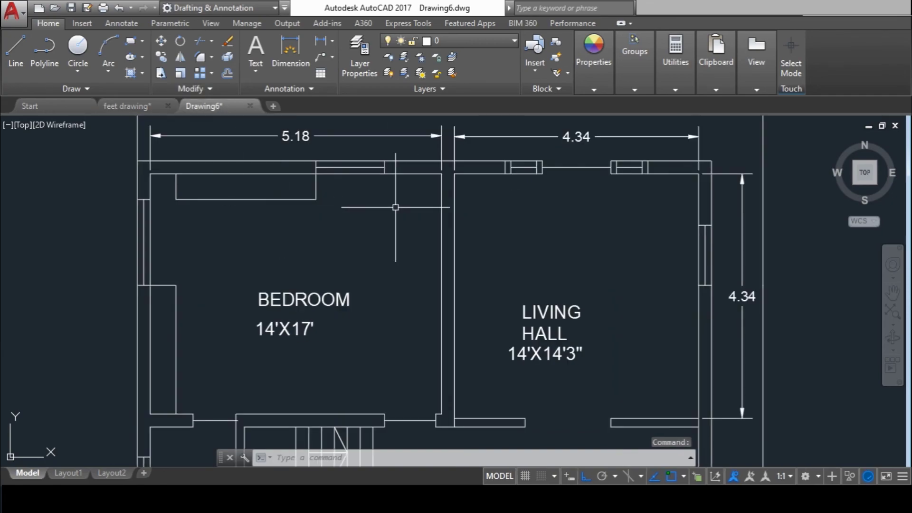